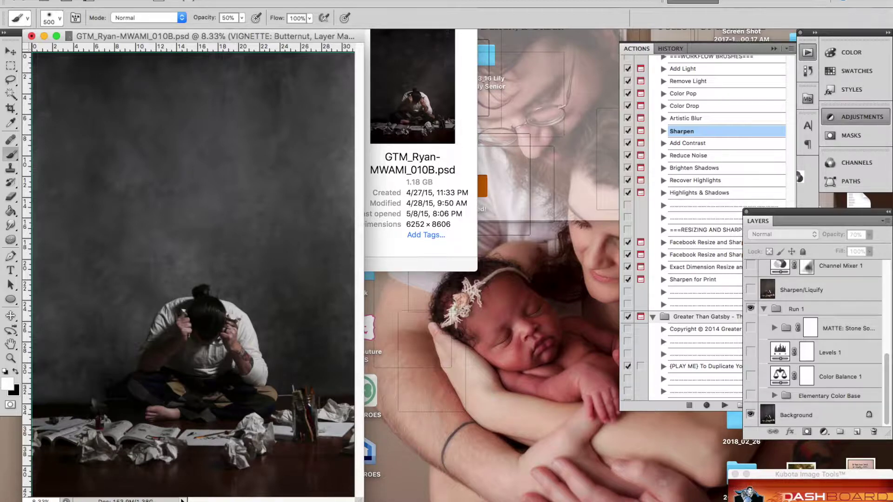
Step: Show the Elementary Color Base group, comparing it off and on, and enable its Color Balance 1 and Levels 1 layers
{"action": "left_click", "coordinate": [751, 396]}
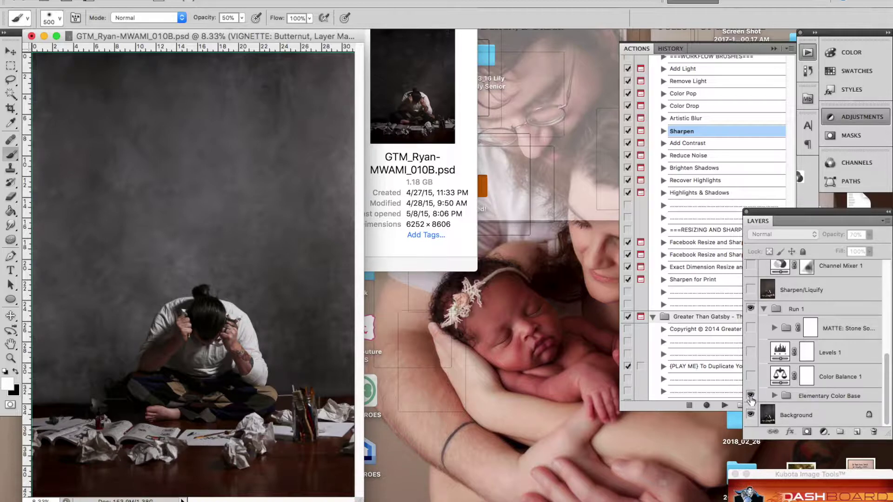
{"action": "left_click", "coordinate": [751, 395]}
{"action": "left_click", "coordinate": [751, 396]}
{"action": "left_click", "coordinate": [774, 396]}
{"action": "scroll", "coordinate": [773, 393], "scroll_direction": "down", "scroll_amount": 4}
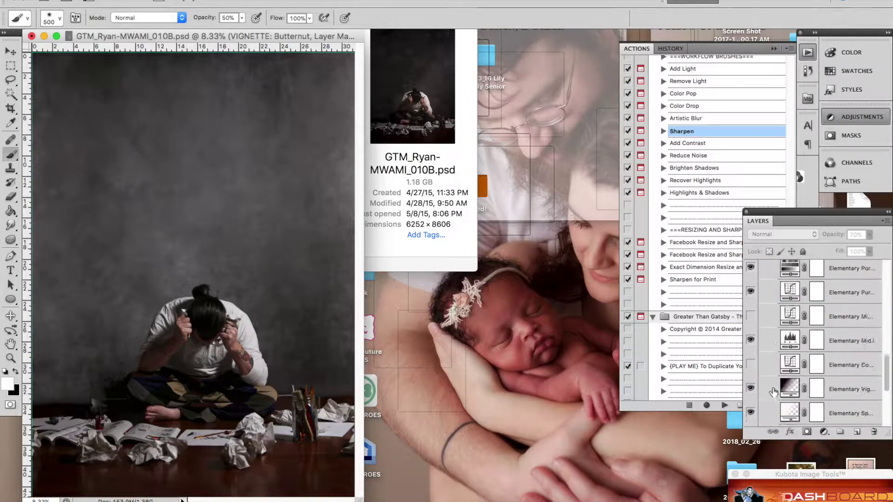
{"action": "scroll", "coordinate": [774, 394], "scroll_direction": "up", "scroll_amount": 3}
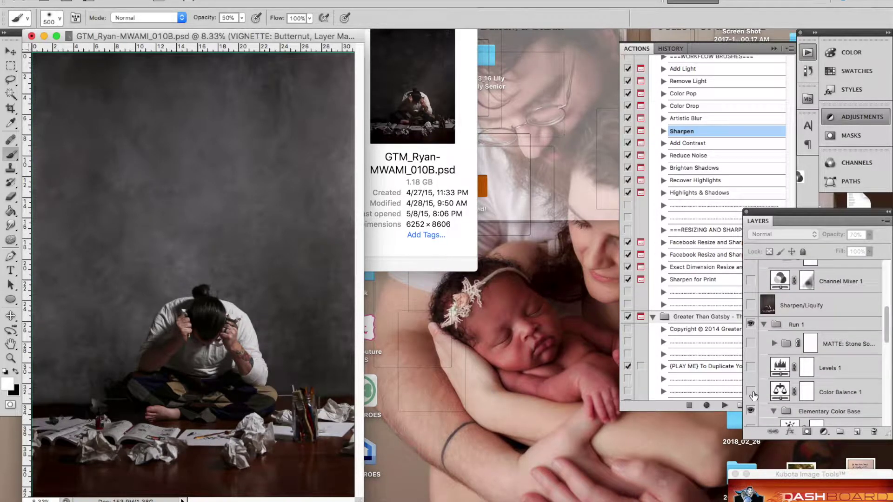
{"action": "left_click_drag", "start_coordinate": [751, 392], "coordinate": [752, 345]}
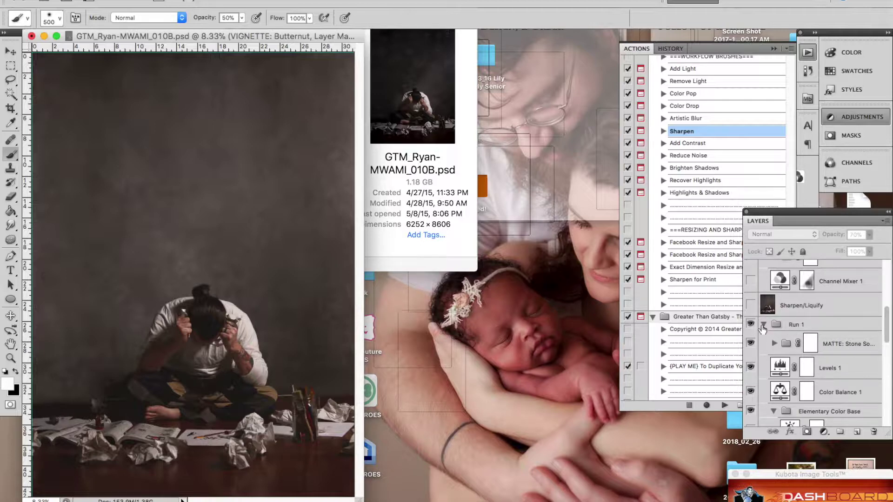
{"action": "left_click", "coordinate": [763, 325]}
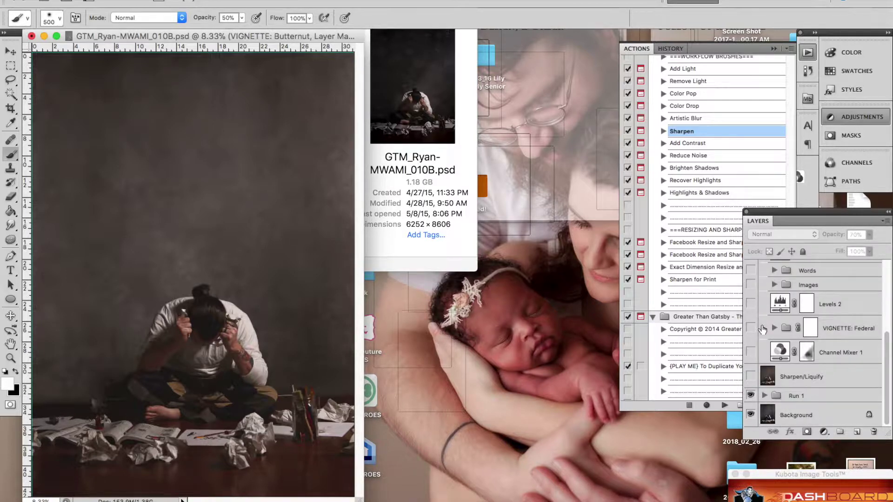
Step: Show and select the Sharpen/Liquify layer, toggling it off and on to compare
{"action": "left_click", "coordinate": [751, 376]}
{"action": "left_click", "coordinate": [815, 383]}
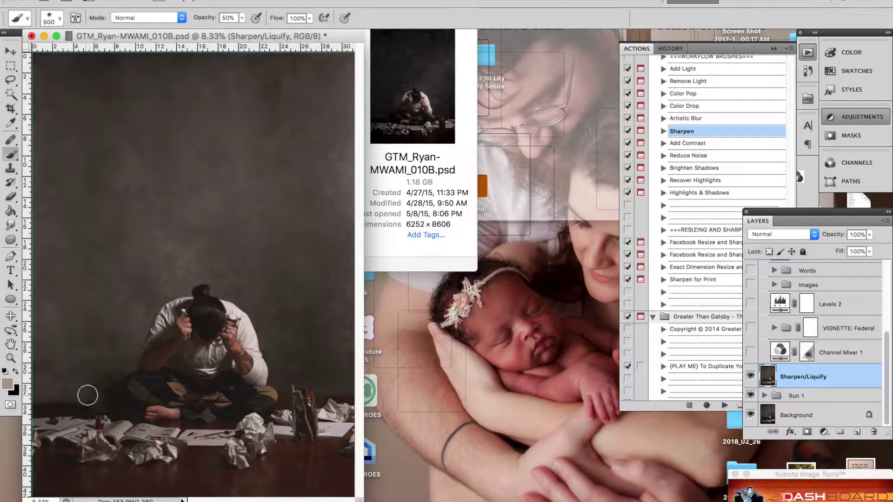
{"action": "left_click", "coordinate": [751, 377]}
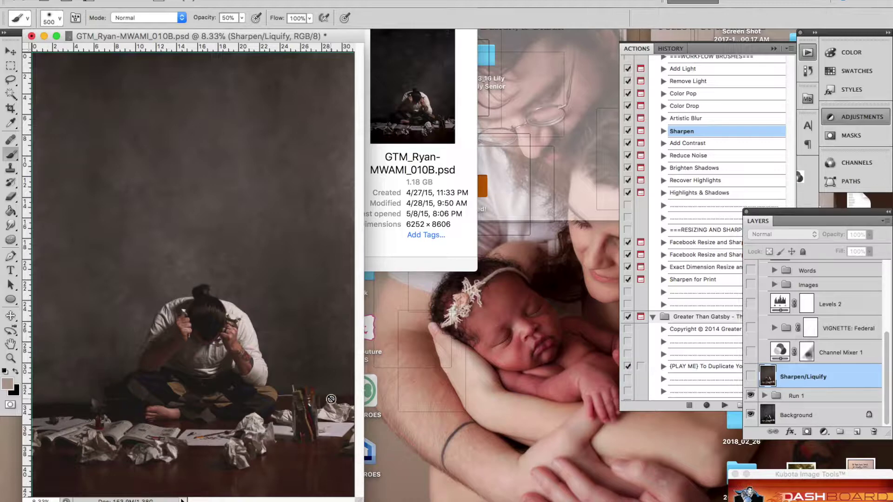
{"action": "left_click", "coordinate": [751, 377]}
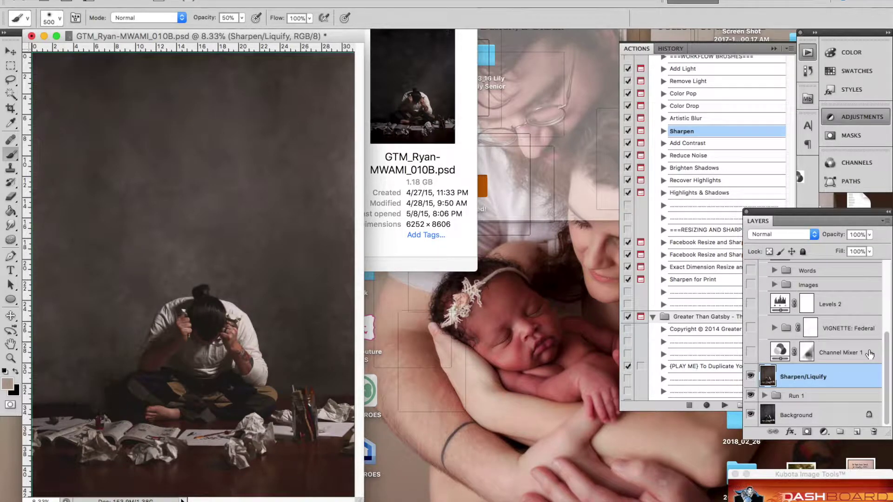
{"action": "scroll", "coordinate": [869, 355], "scroll_direction": "up", "scroll_amount": 1}
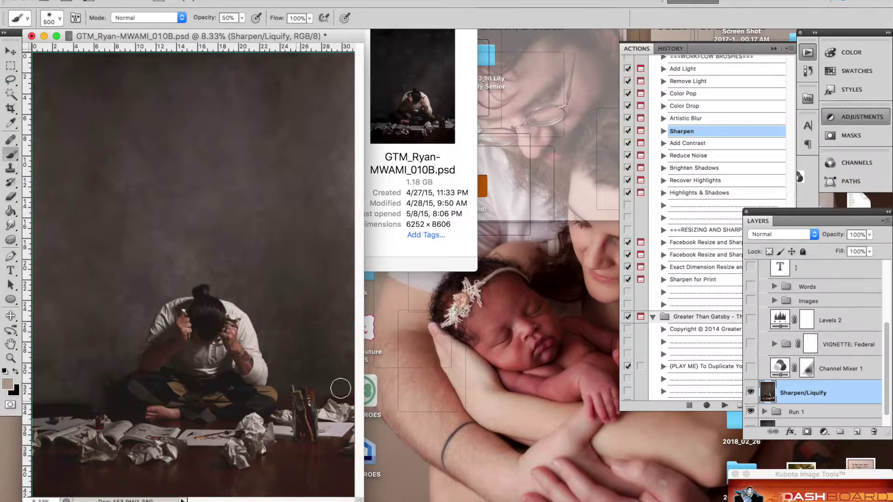
Step: Enable Channel Mixer 1, keeping its Black & White with Orange Filter preset
{"action": "left_click", "coordinate": [833, 367]}
{"action": "left_click", "coordinate": [749, 369]}
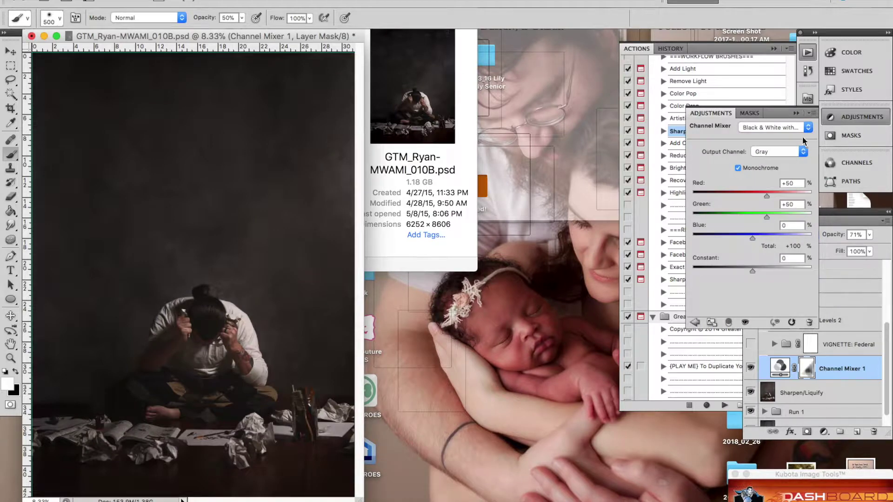
{"action": "left_click", "coordinate": [796, 130]}
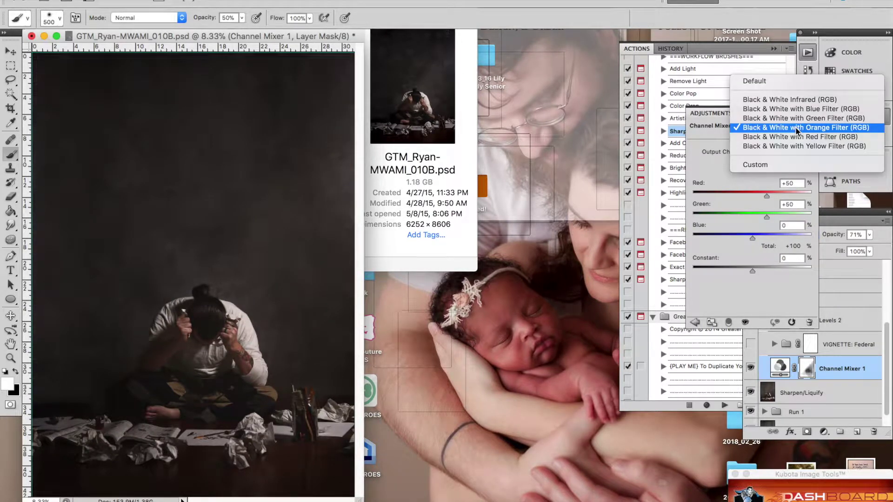
{"action": "left_click", "coordinate": [796, 129]}
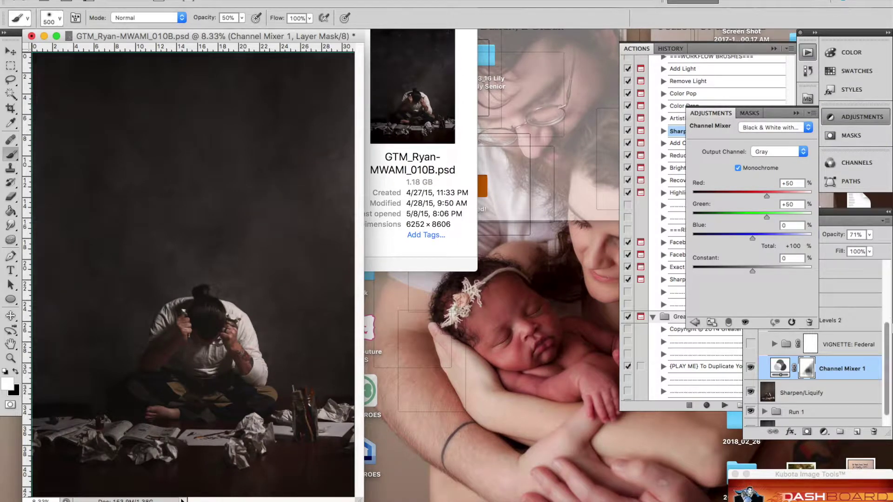
{"action": "left_click", "coordinate": [886, 345]}
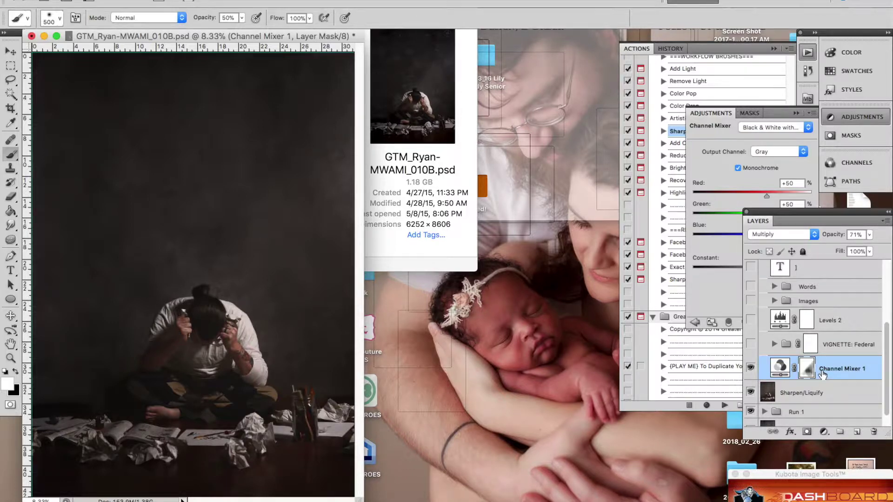
Step: Preview Channel Mixer 1's mask as a red overlay, then turn on the Federal vignette group
{"action": "key", "text": "backslash"}
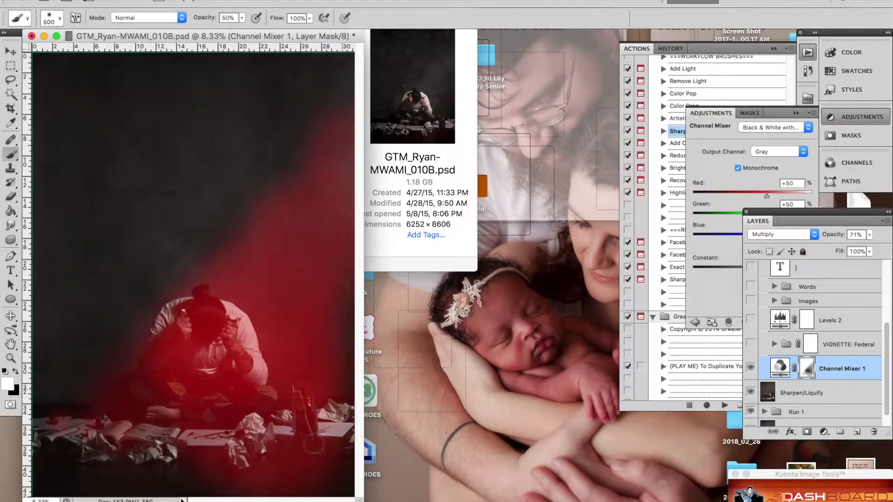
{"action": "key", "text": "backslash"}
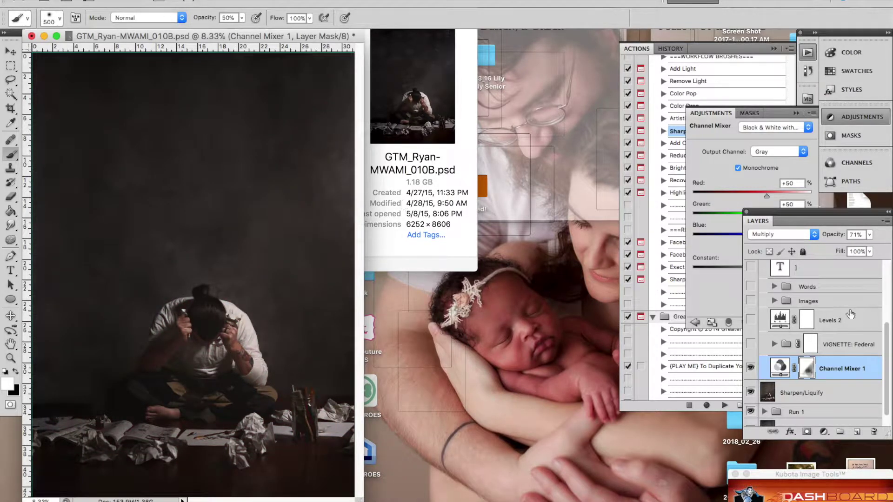
{"action": "left_click", "coordinate": [749, 346]}
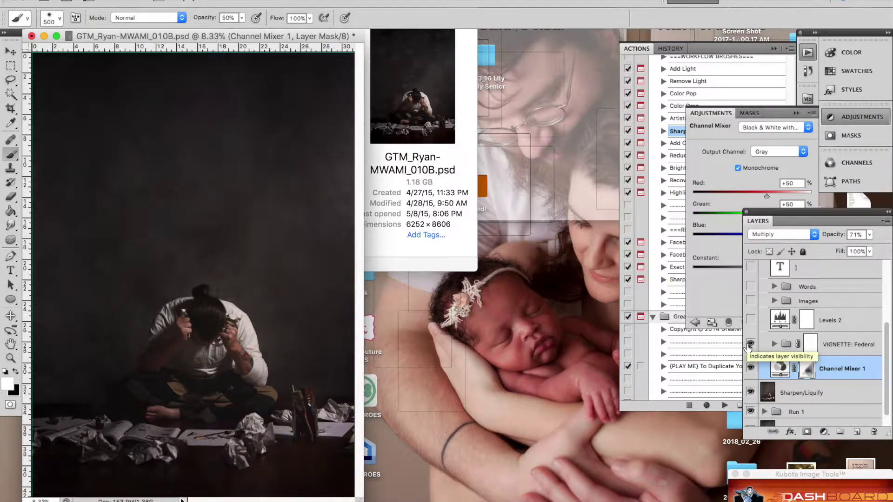
Step: Turn on the Levels 2 adjustment and review its settings in the Adjustments panel
{"action": "left_click", "coordinate": [750, 321]}
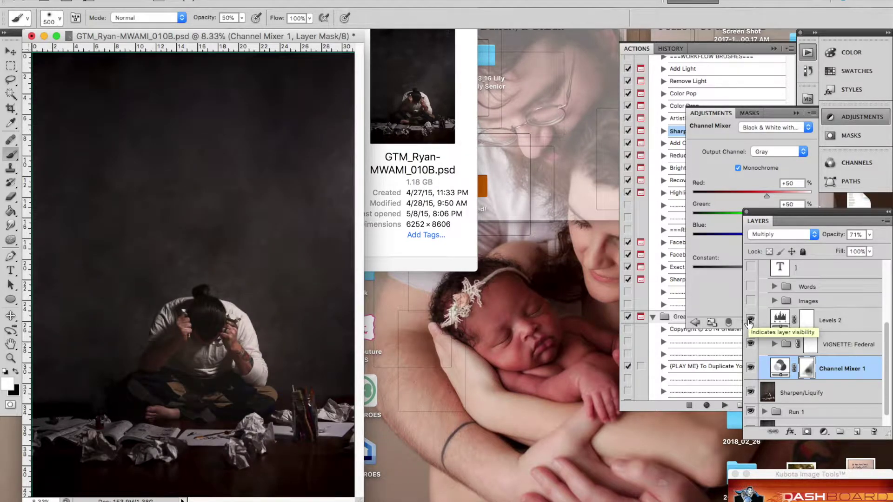
{"action": "left_click", "coordinate": [832, 331]}
{"action": "left_click", "coordinate": [817, 176]}
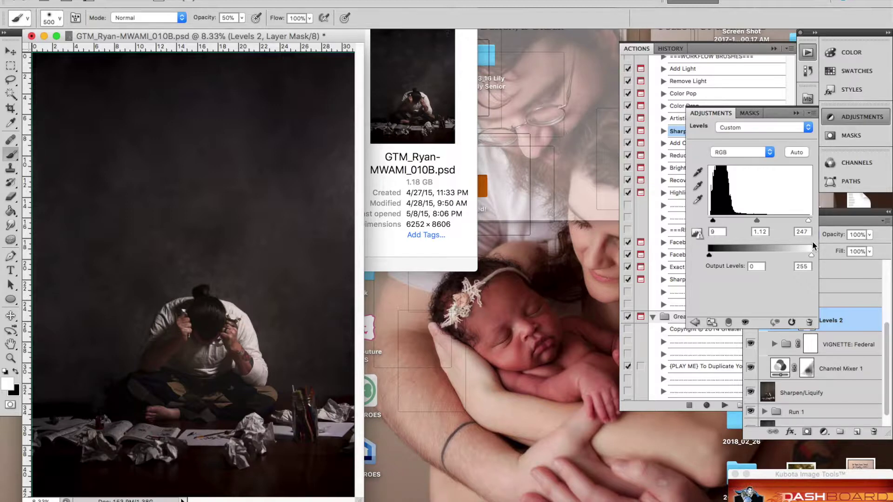
{"action": "left_click", "coordinate": [856, 325]}
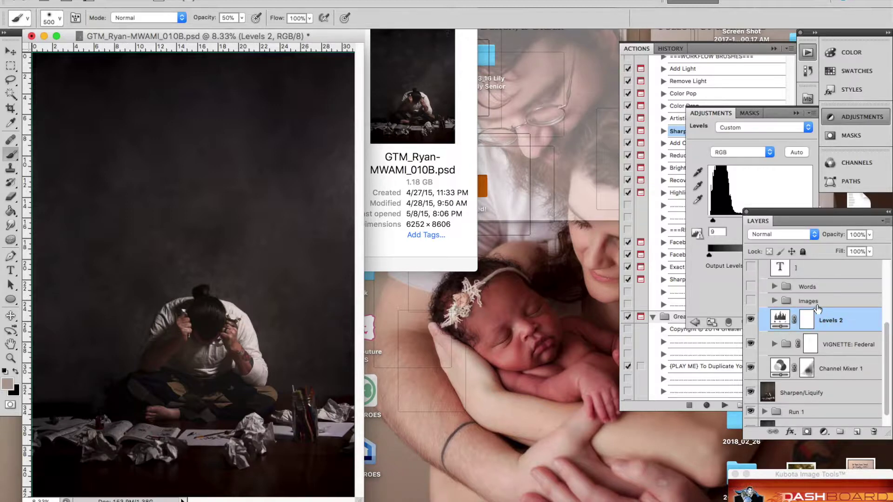
{"action": "scroll", "coordinate": [785, 302], "scroll_direction": "up", "scroll_amount": 3}
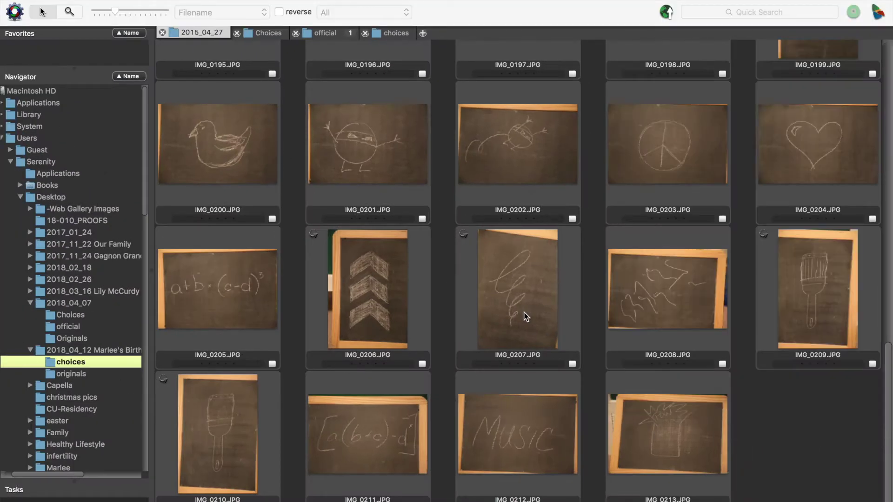
{"action": "scroll", "coordinate": [525, 279], "scroll_direction": "up", "scroll_amount": 5}
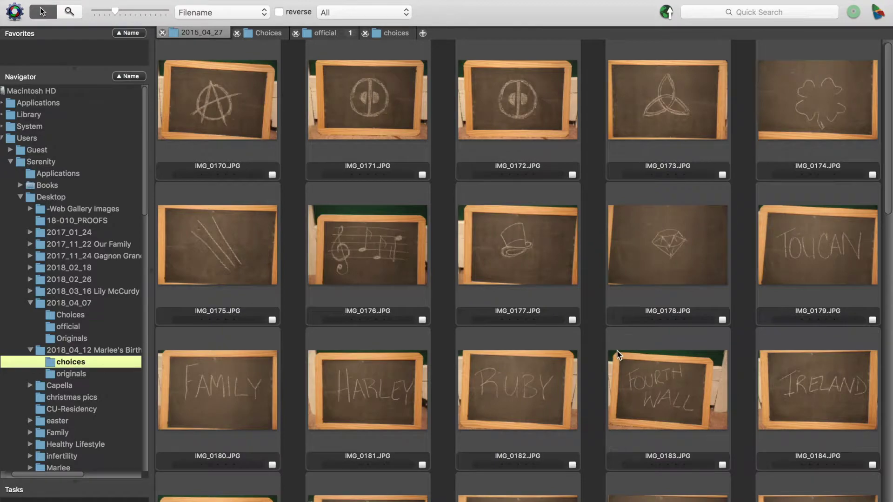
{"action": "scroll", "coordinate": [619, 356], "scroll_direction": "down", "scroll_amount": 6}
{"action": "scroll", "coordinate": [618, 356], "scroll_direction": "down", "scroll_amount": 5}
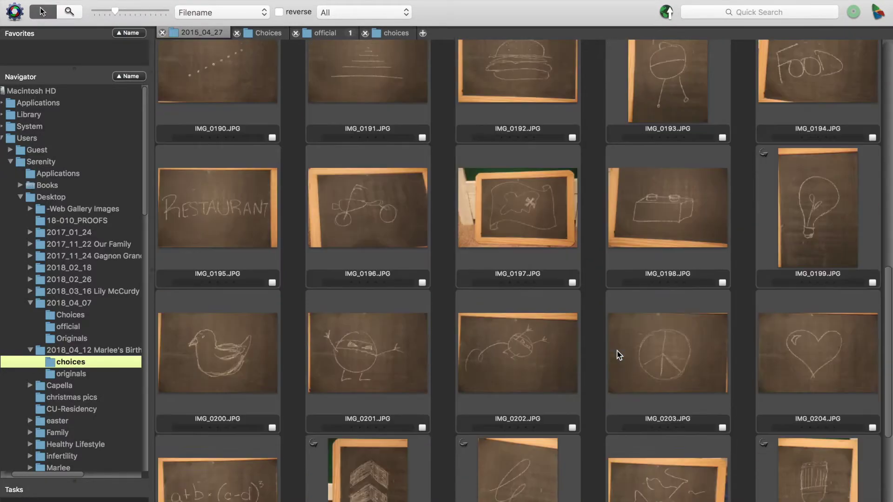
{"action": "scroll", "coordinate": [619, 356], "scroll_direction": "down", "scroll_amount": 1}
{"action": "scroll", "coordinate": [618, 356], "scroll_direction": "down", "scroll_amount": 2}
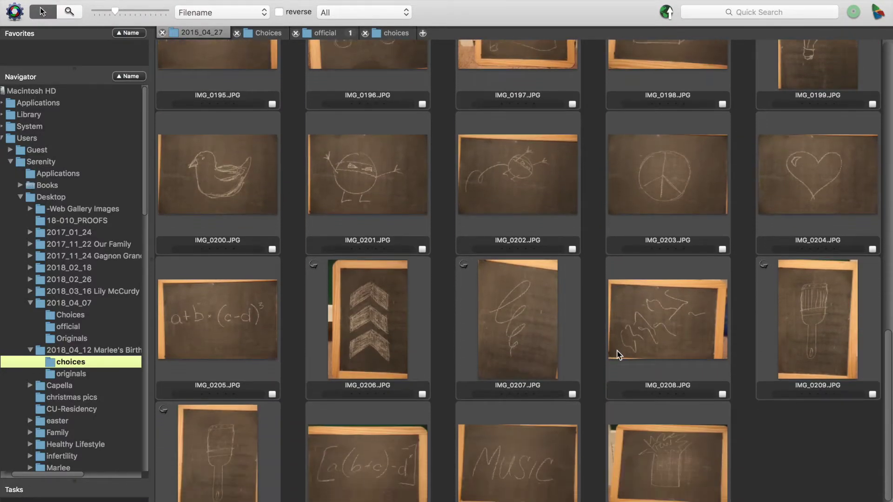
{"action": "scroll", "coordinate": [619, 356], "scroll_direction": "up", "scroll_amount": 14}
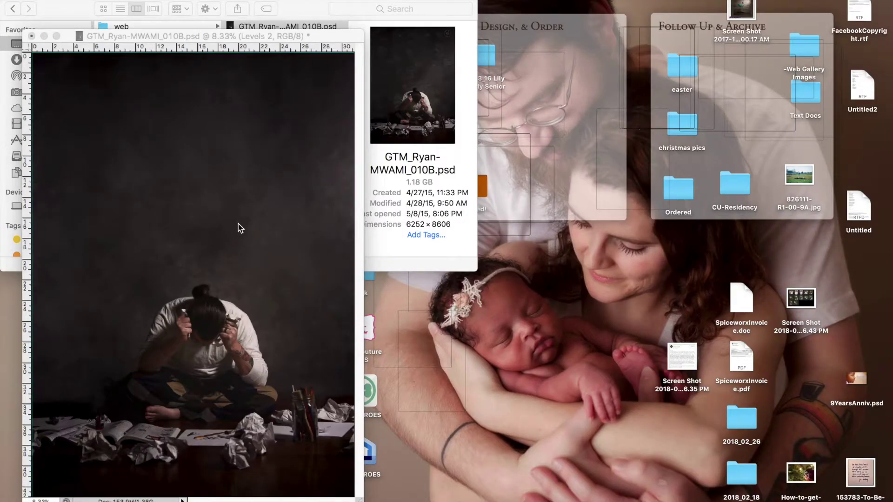
Step: Make the Images and Words groups visible to show the chalk doodles and words
{"action": "left_click", "coordinate": [330, 48]}
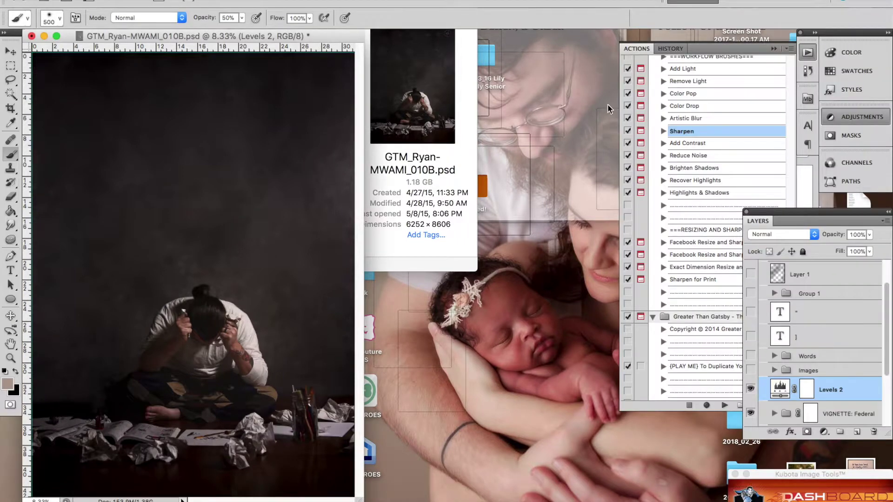
{"action": "left_click", "coordinate": [815, 370]}
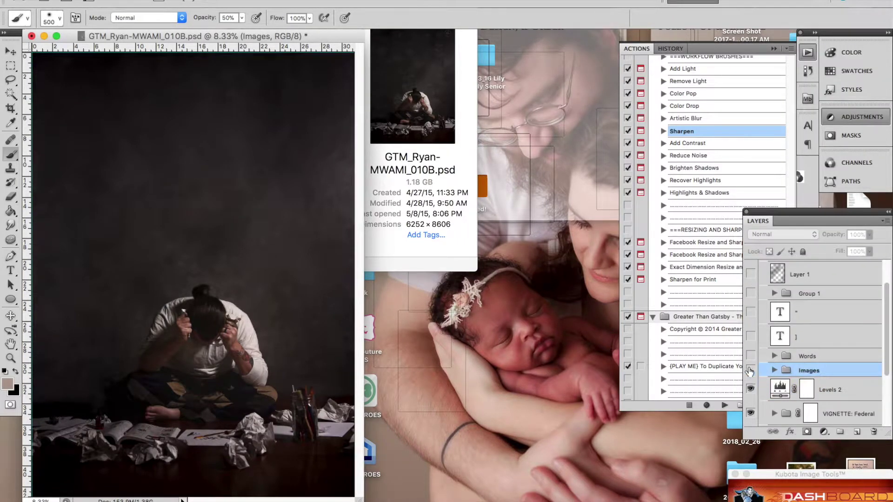
{"action": "left_click", "coordinate": [751, 370]}
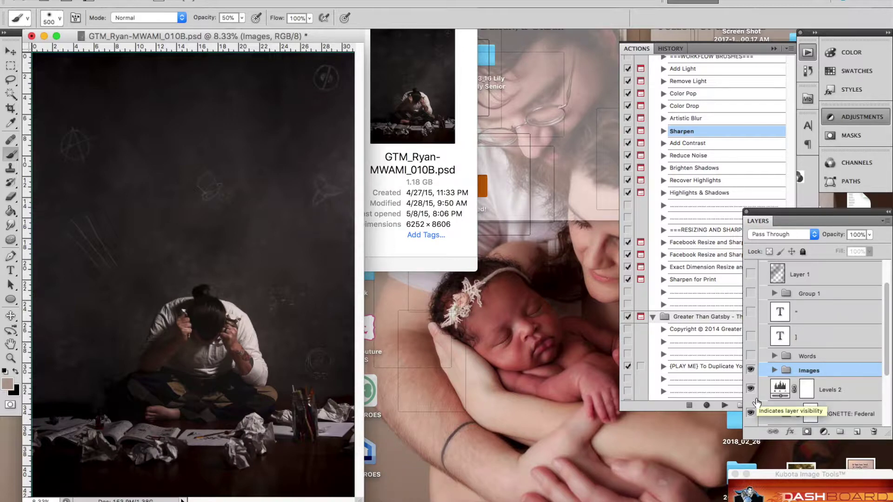
{"action": "left_click", "coordinate": [751, 356]}
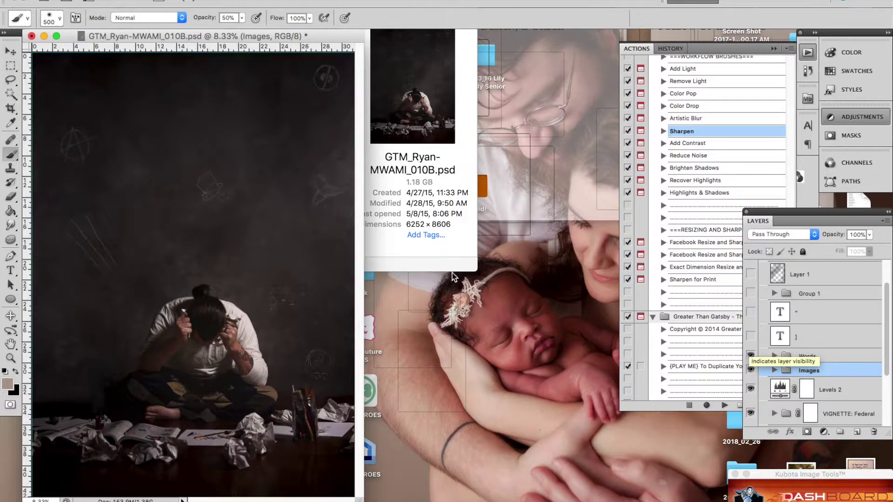
{"action": "key", "text": "super+plus"}
{"action": "key", "text": "super+plus"}
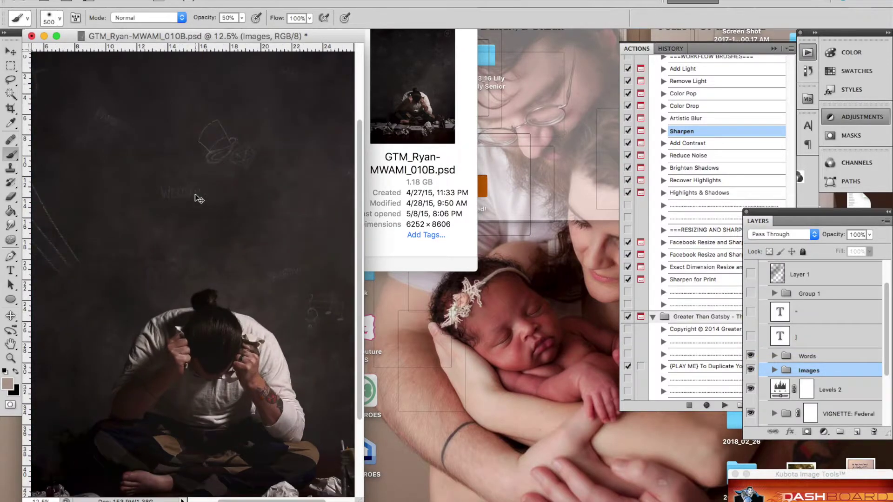
{"action": "scroll", "coordinate": [162, 180], "scroll_direction": "up", "scroll_amount": 10}
{"action": "scroll", "coordinate": [162, 179], "scroll_direction": "left", "scroll_amount": 2}
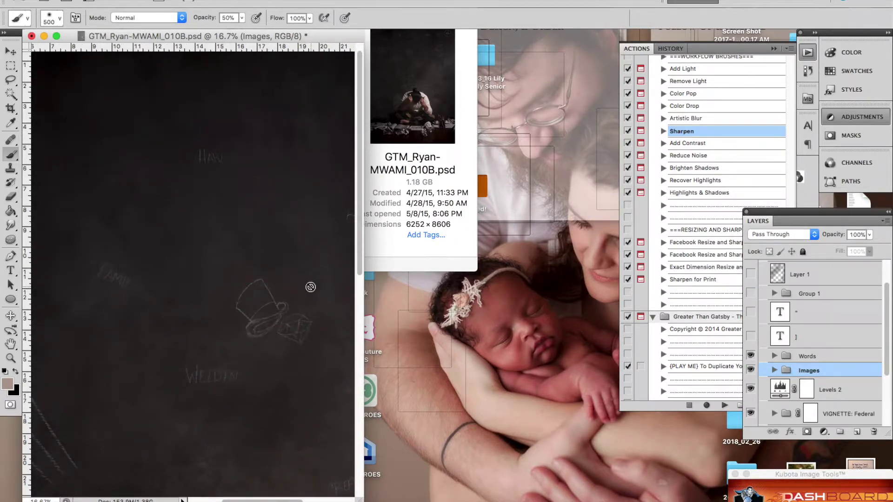
{"action": "scroll", "coordinate": [232, 193], "scroll_direction": "up", "scroll_amount": 1}
{"action": "scroll", "coordinate": [231, 192], "scroll_direction": "left", "scroll_amount": 6}
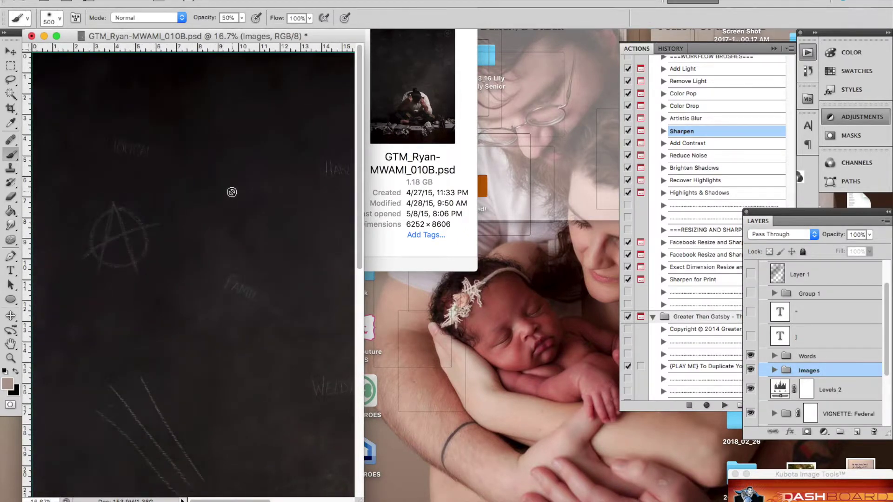
{"action": "scroll", "coordinate": [232, 192], "scroll_direction": "right", "scroll_amount": 15}
{"action": "scroll", "coordinate": [232, 192], "scroll_direction": "down", "scroll_amount": 5}
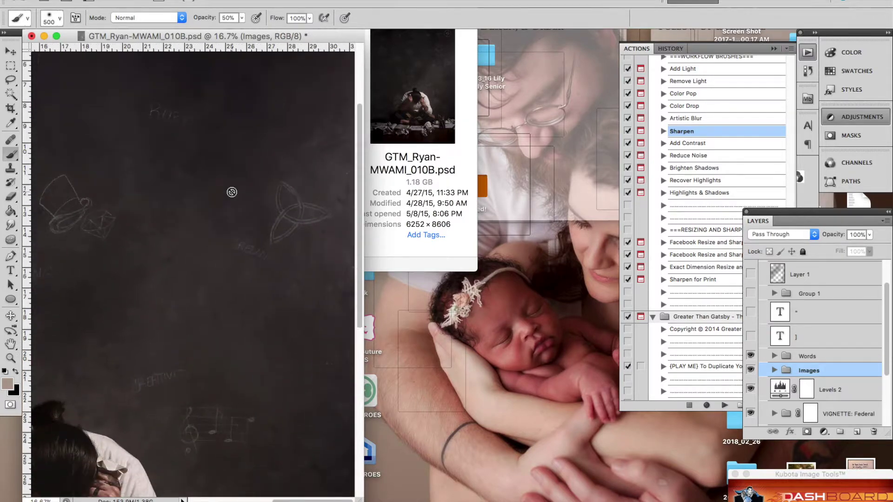
{"action": "scroll", "coordinate": [232, 193], "scroll_direction": "down", "scroll_amount": 10}
{"action": "scroll", "coordinate": [232, 192], "scroll_direction": "left", "scroll_amount": 15}
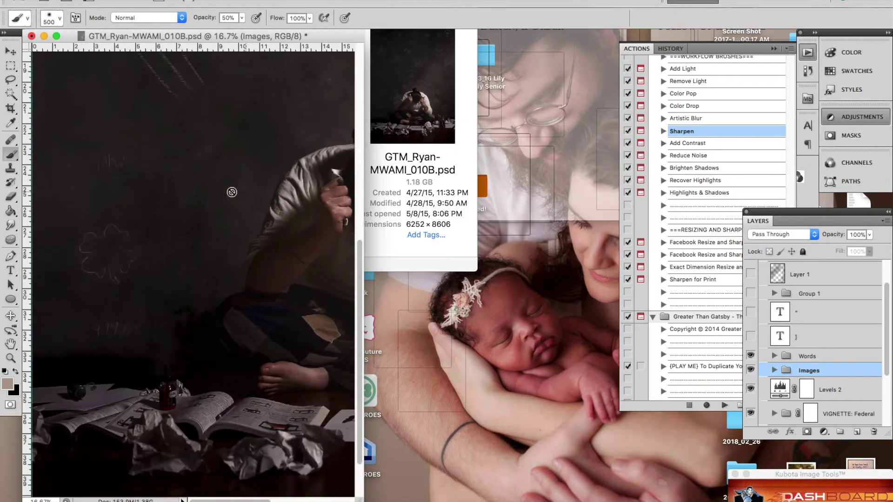
{"action": "scroll", "coordinate": [232, 192], "scroll_direction": "down", "scroll_amount": 2}
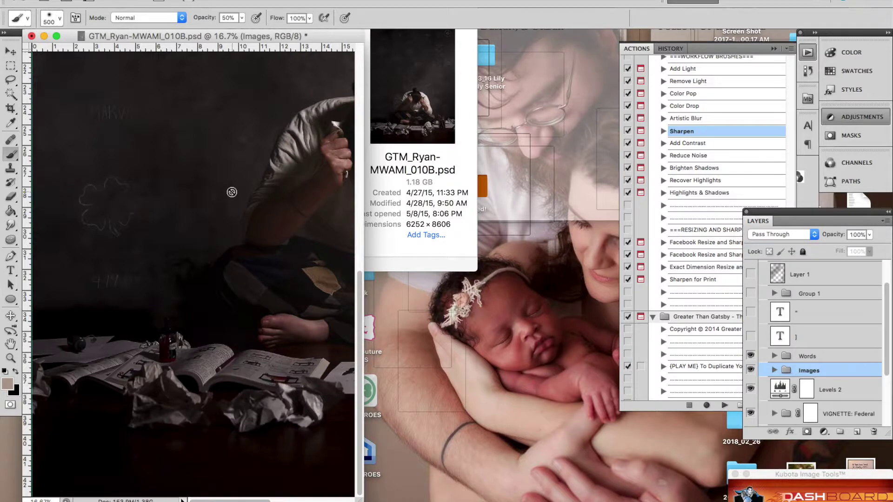
{"action": "scroll", "coordinate": [231, 192], "scroll_direction": "up", "scroll_amount": 15}
{"action": "scroll", "coordinate": [231, 192], "scroll_direction": "right", "scroll_amount": 8}
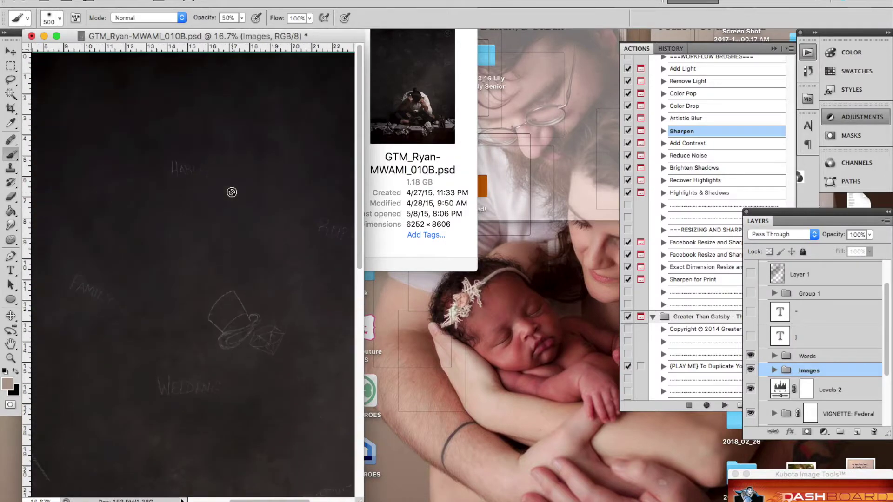
{"action": "left_click", "coordinate": [815, 338]}
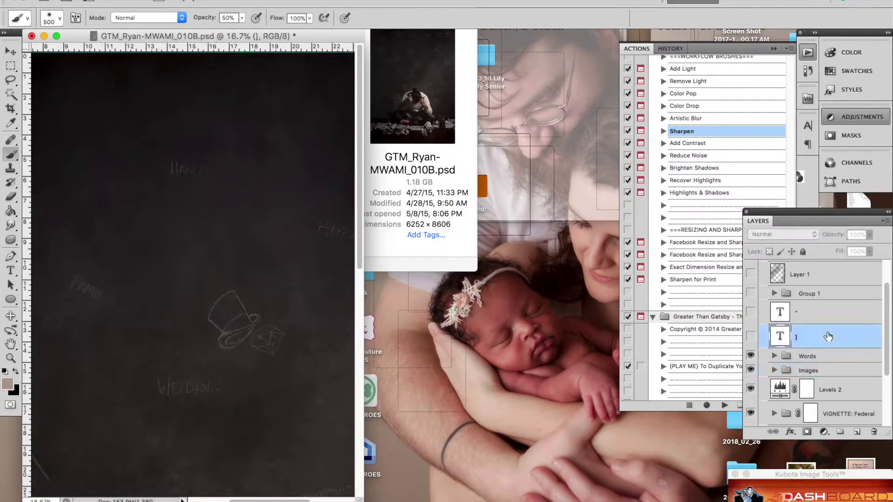
Step: Show the ] and - text layers and the Group 1 doodles, zooming out to view the whole composite
{"action": "left_click", "coordinate": [751, 338]}
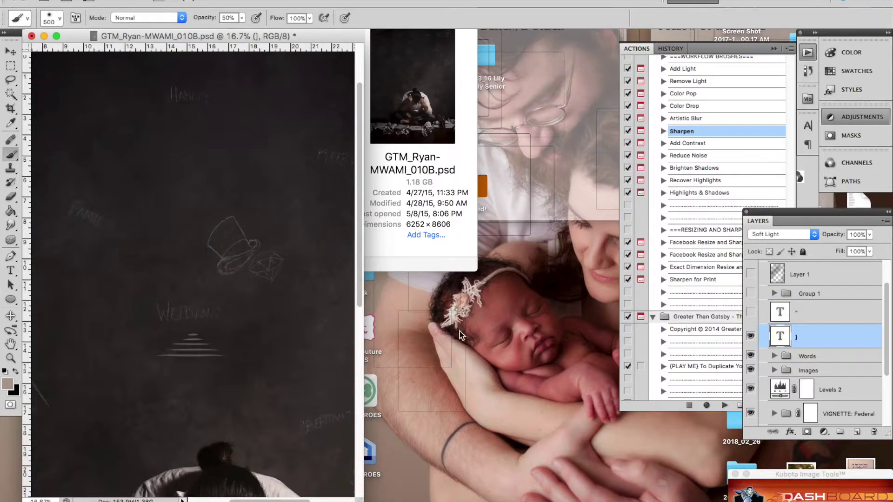
{"action": "key", "text": "super+minus"}
{"action": "key", "text": "super+minus"}
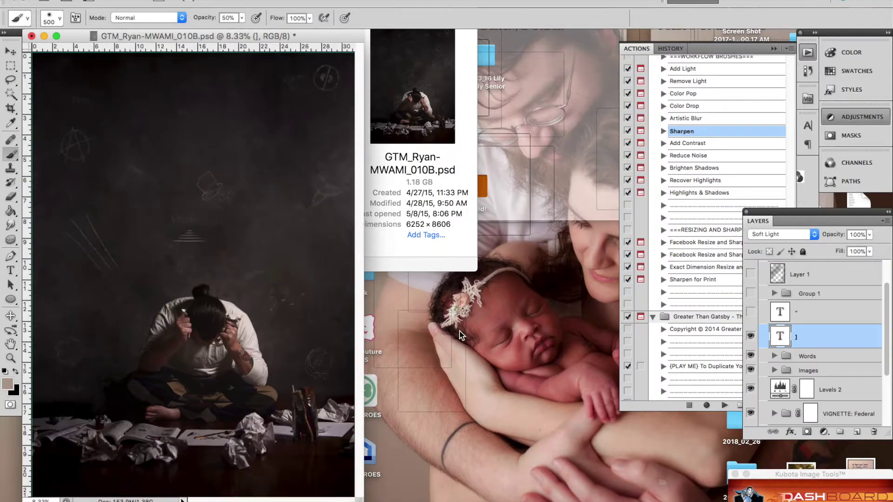
{"action": "left_click", "coordinate": [750, 312]}
{"action": "left_click", "coordinate": [751, 293]}
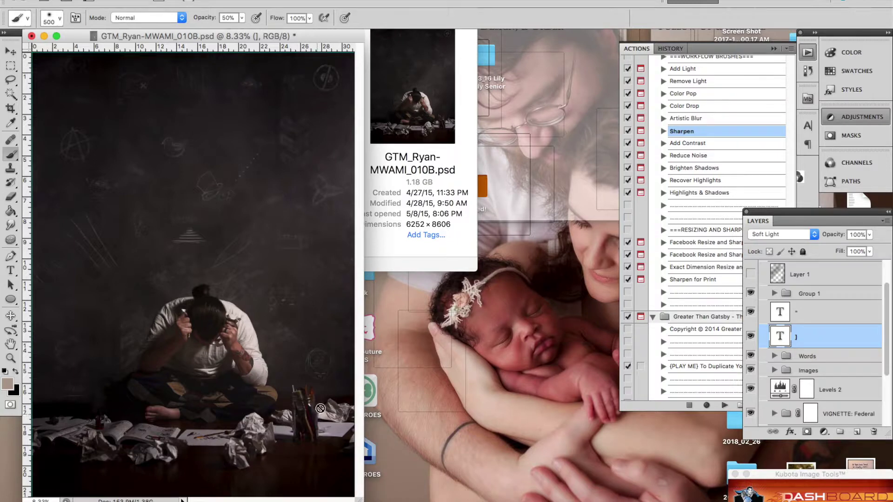
{"action": "scroll", "coordinate": [786, 397], "scroll_direction": "up", "scroll_amount": 2}
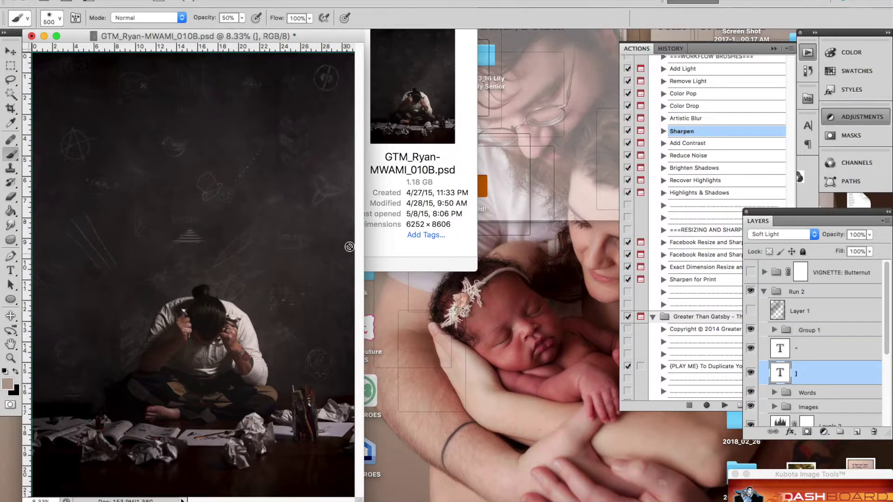
Step: Show Layer 1 at 45% opacity and switch on the VIGNETTE: Butternut group
{"action": "left_click", "coordinate": [822, 312]}
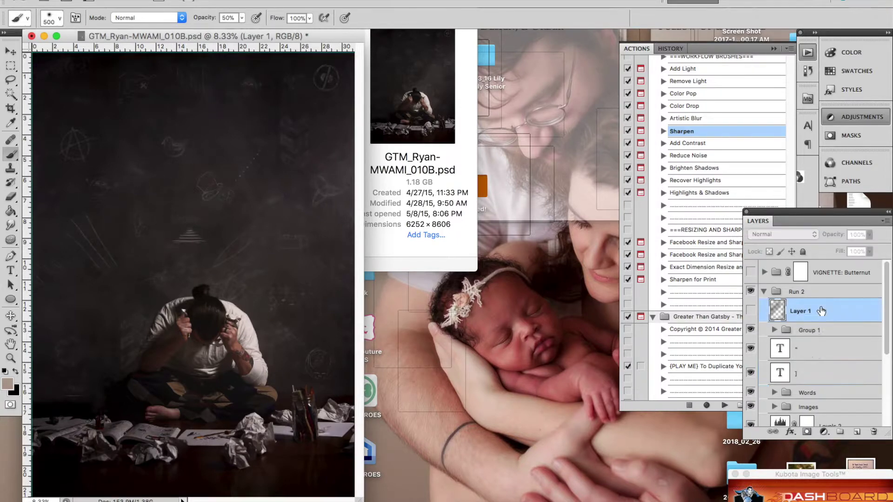
{"action": "left_click", "coordinate": [751, 311]}
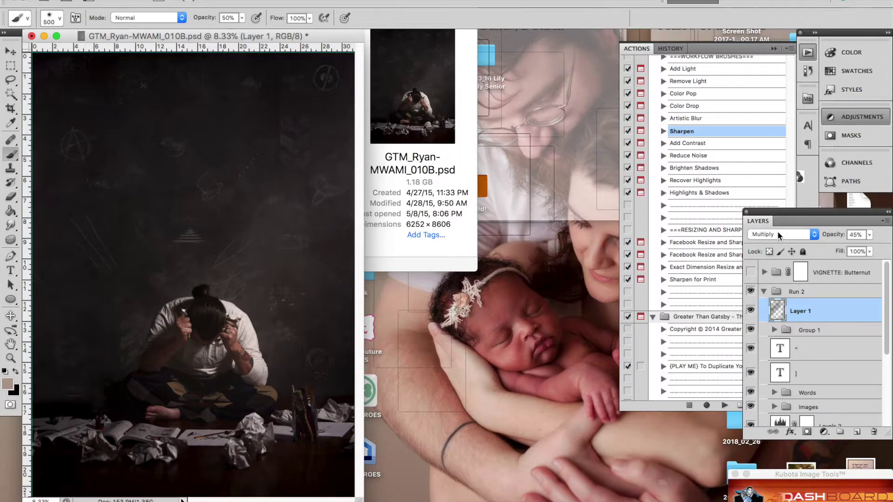
{"action": "left_click", "coordinate": [869, 235]}
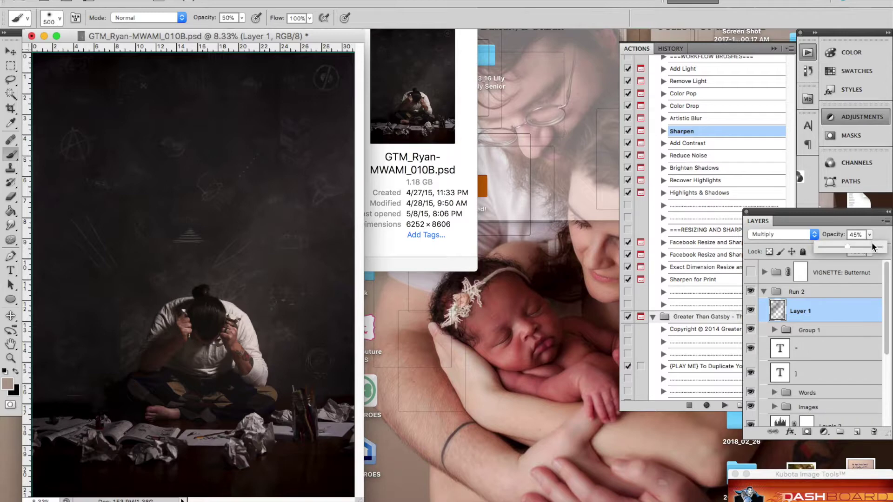
{"action": "left_click_drag", "start_coordinate": [873, 246], "coordinate": [889, 249]}
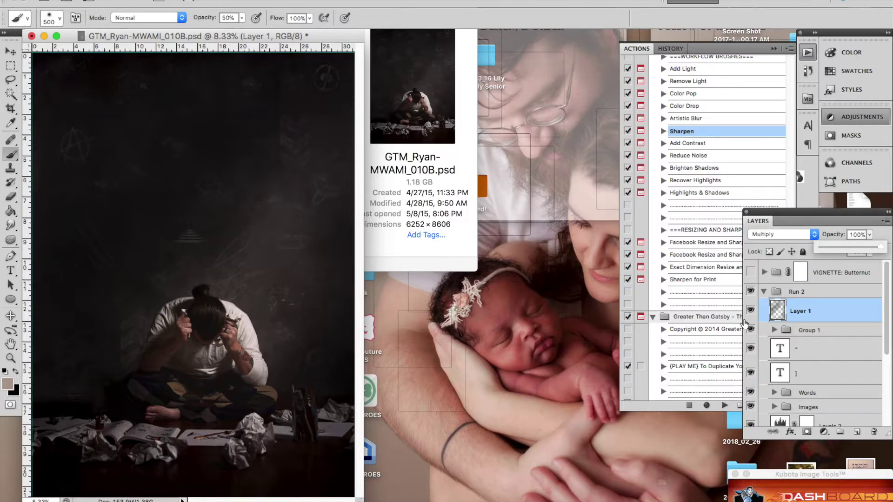
{"action": "left_click", "coordinate": [850, 245]}
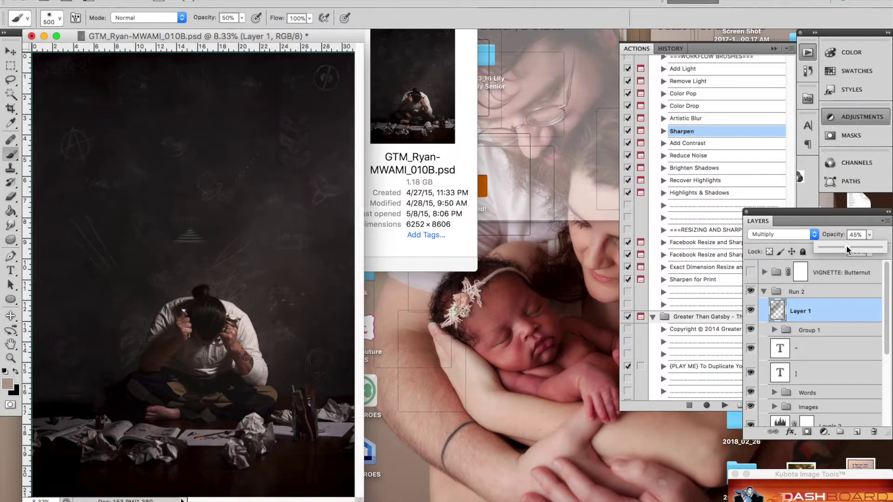
{"action": "key", "text": "Return"}
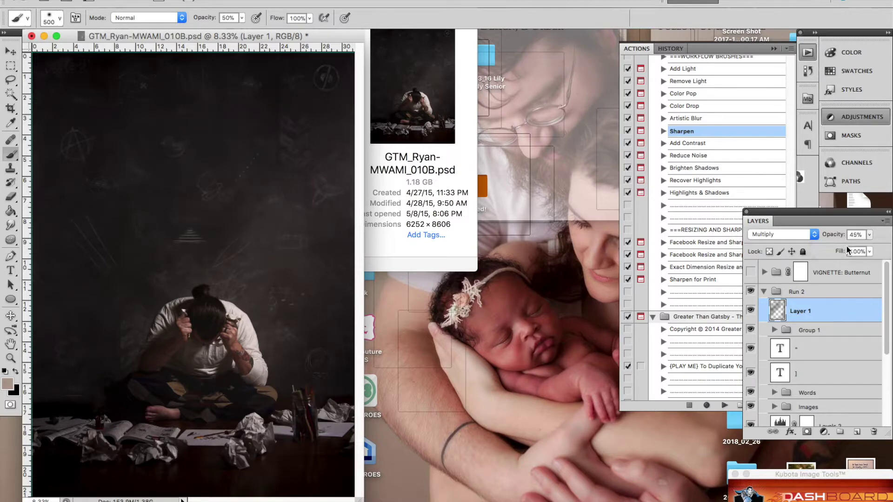
{"action": "left_click", "coordinate": [843, 277]}
{"action": "left_click", "coordinate": [751, 273]}
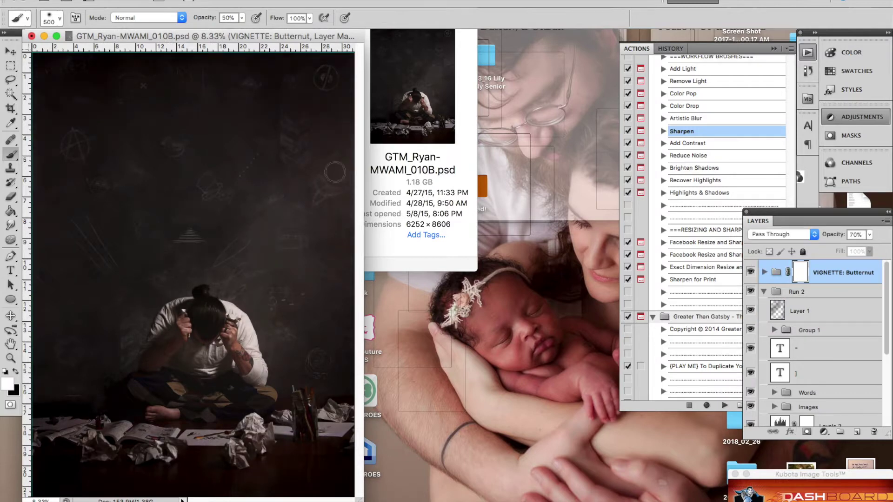